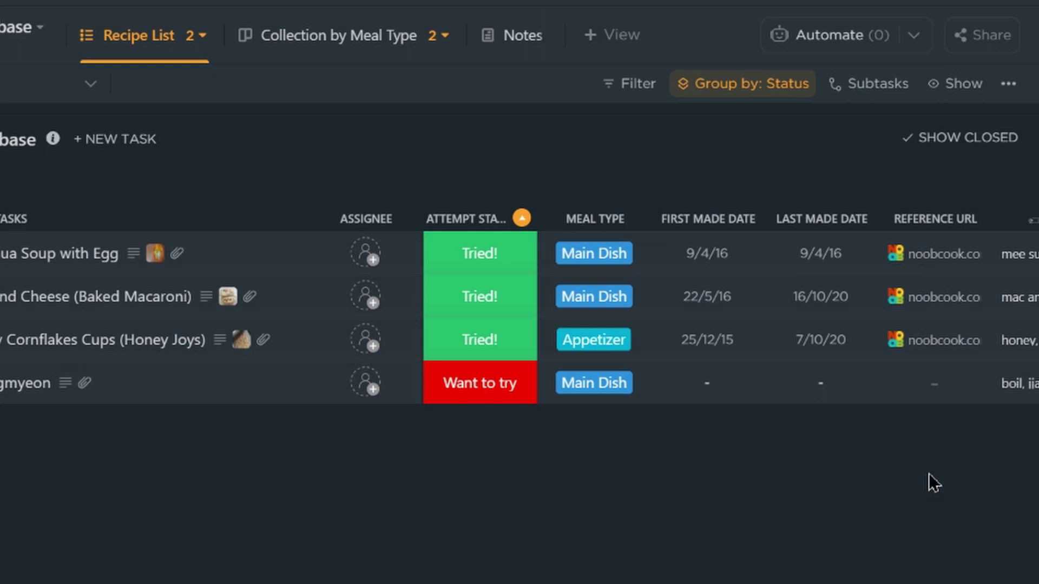
pyautogui.hscroll(5, 928, 473)
pyautogui.moveTo(808, 211); pyautogui.dragTo(856, 158)
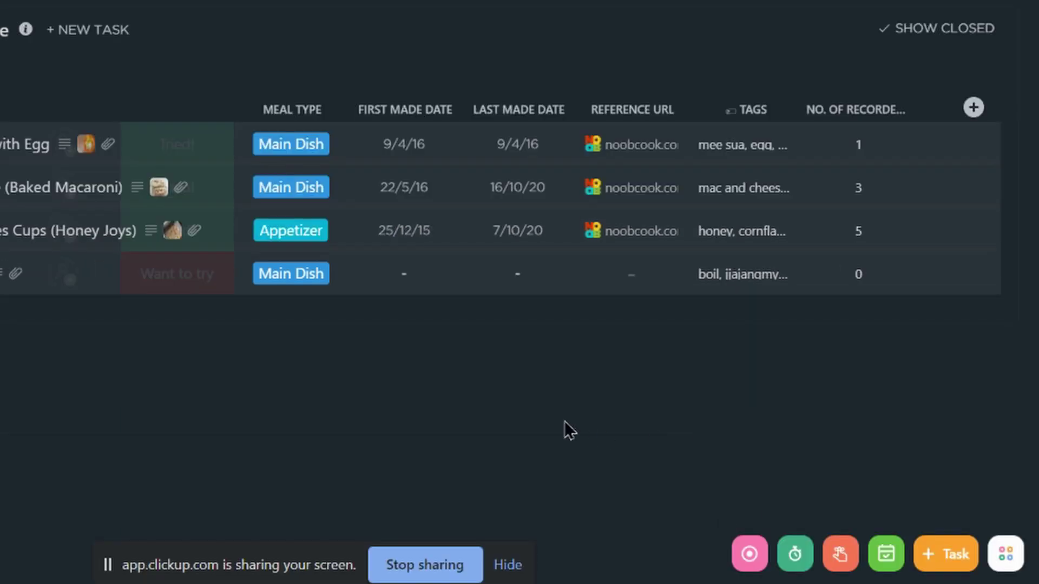
pyautogui.click(974, 108)
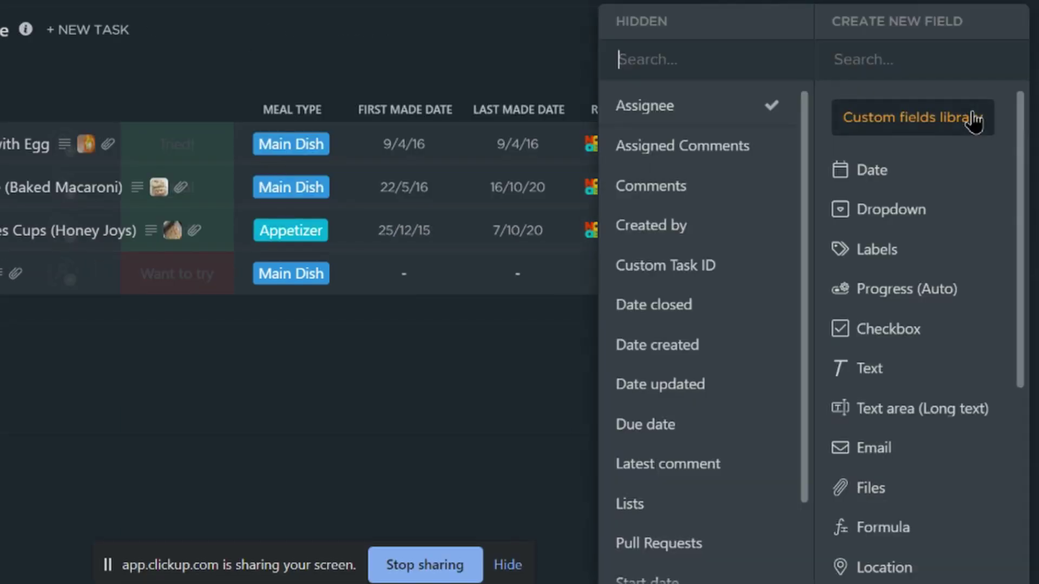
pyautogui.click(413, 471)
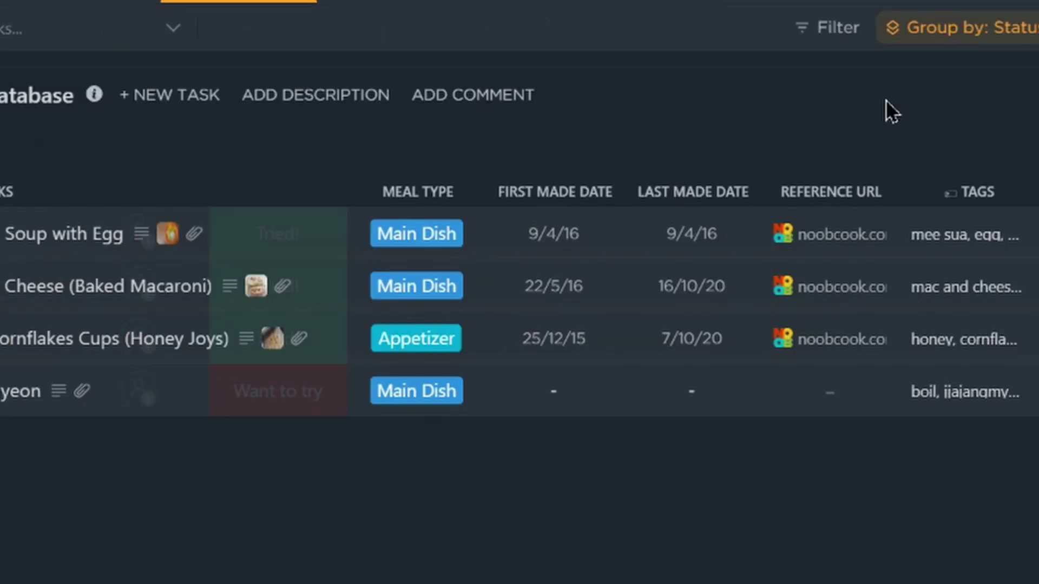
# Delete the last tags from the Mac and Cheese task's tags field
pyautogui.click(962, 299)
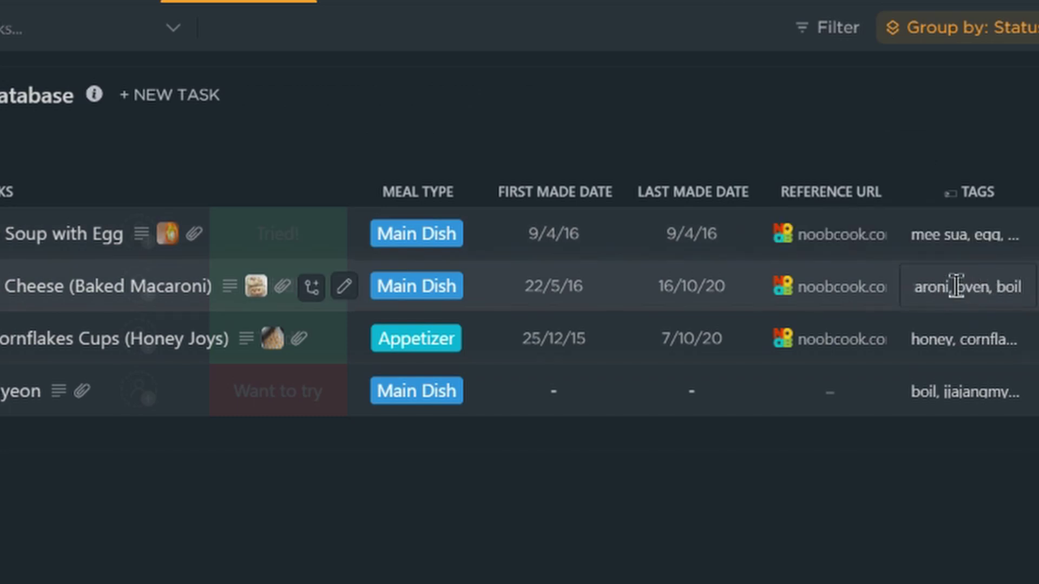
pyautogui.moveTo(945, 286); pyautogui.dragTo(1021, 284)
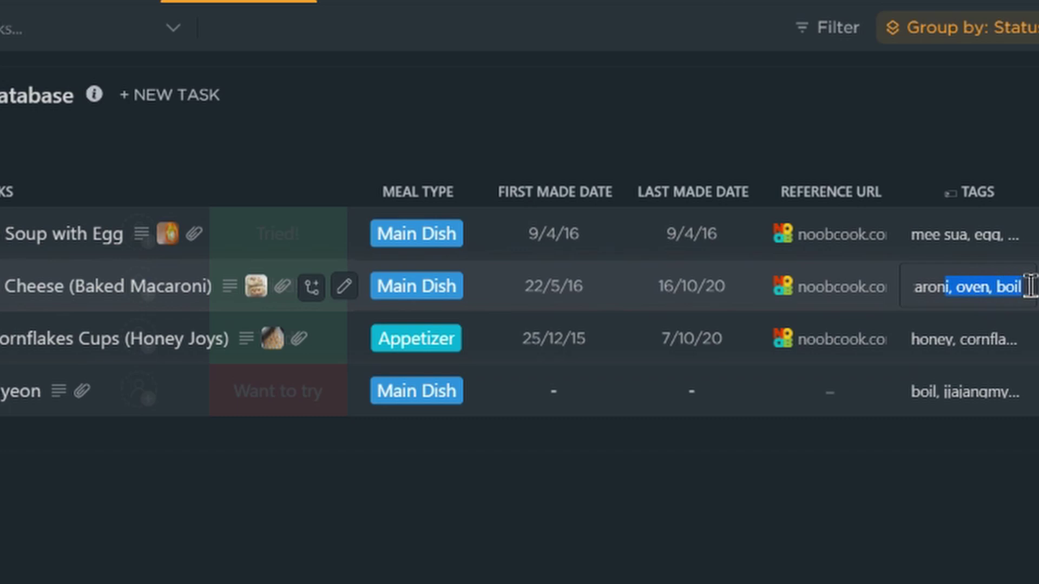
pyautogui.press('BackSpace')
pyautogui.moveTo(953, 286); pyautogui.dragTo(889, 295)
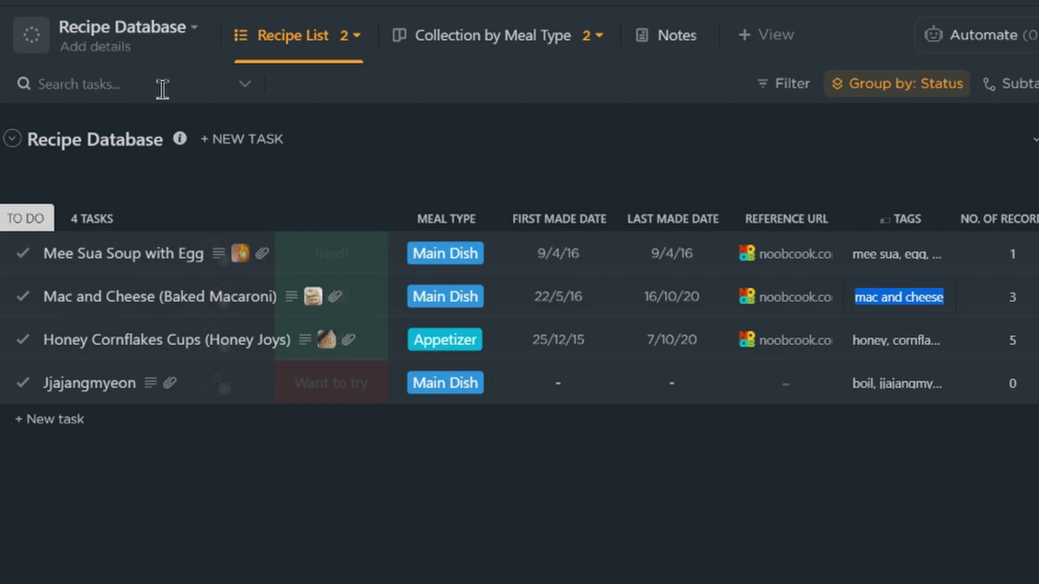
# Search tasks for 'oven' with Task Description searching switched on
pyautogui.click(162, 88)
pyautogui.write('oven')
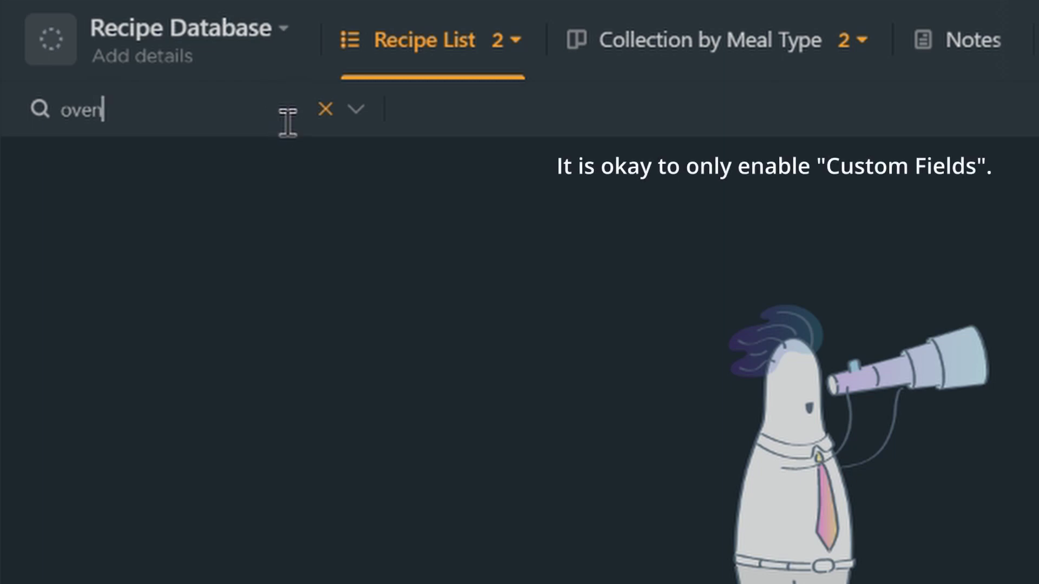
pyautogui.click(358, 113)
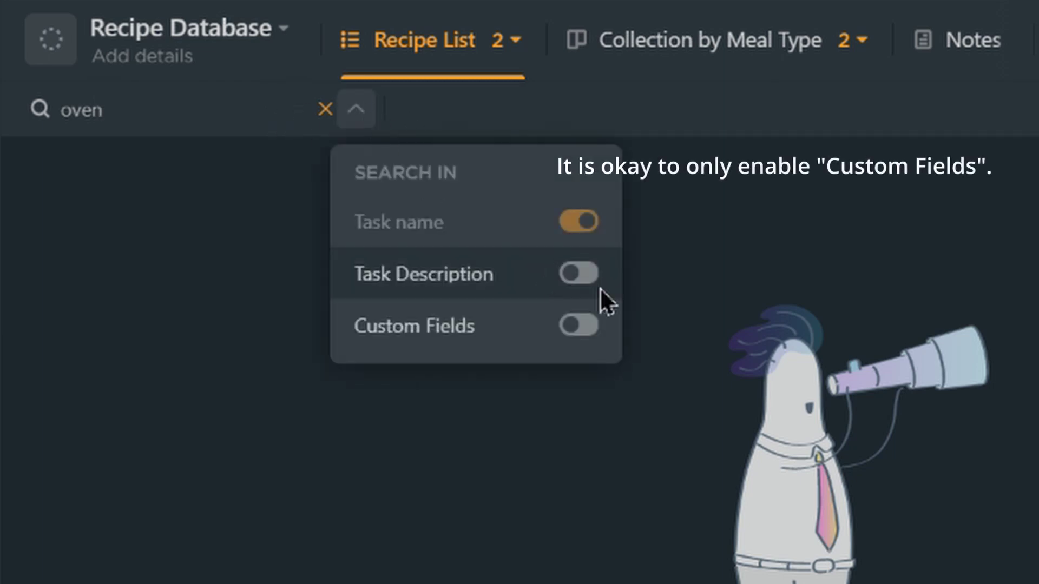
pyautogui.click(580, 277)
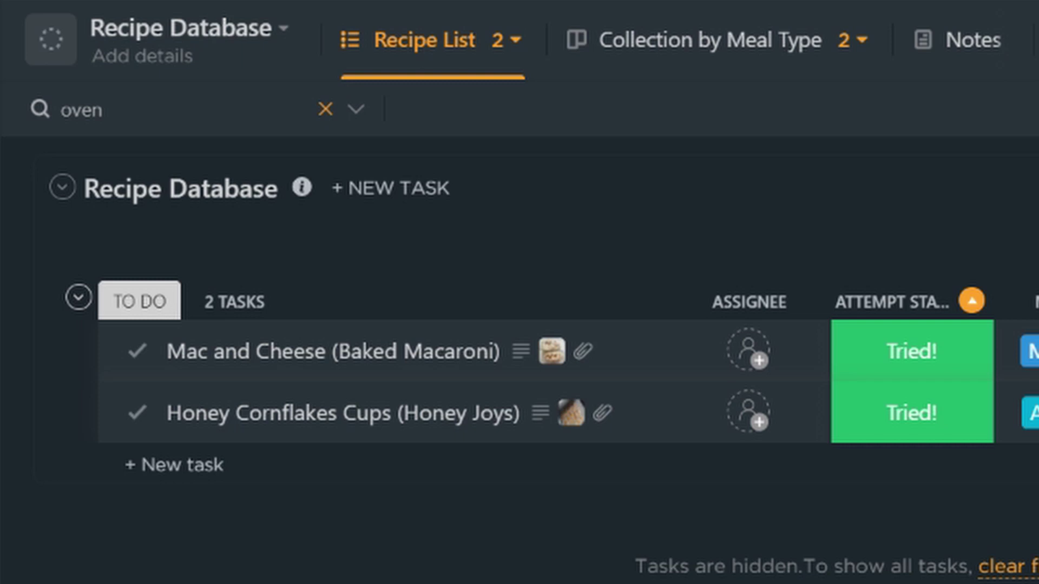
pyautogui.hscroll(5, 519, 378)
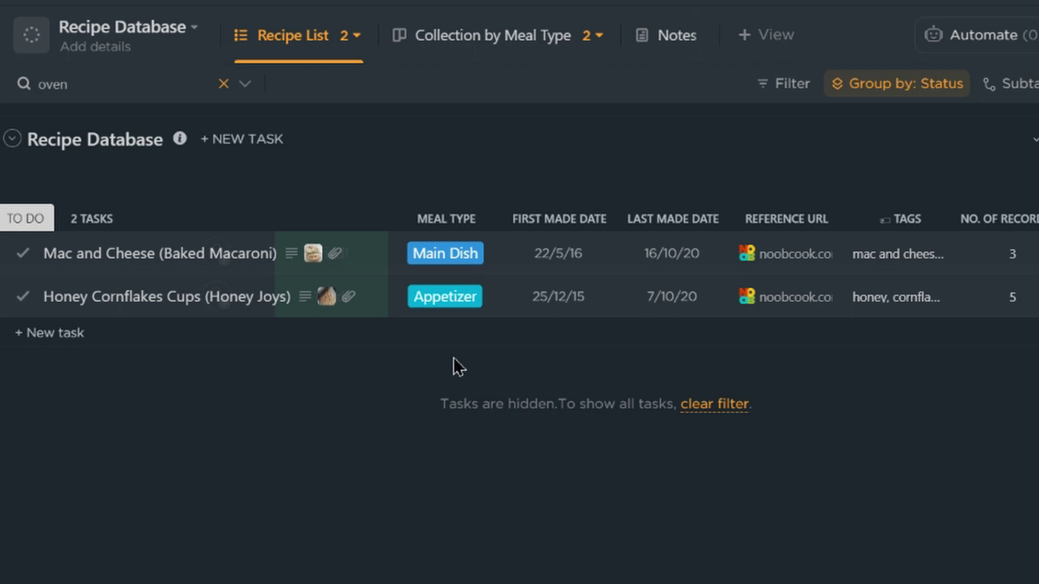
# Pin the baked macaroni photo attachment as the Mac and Cheese task's cover image
pyautogui.hscroll(-5, 433, 362)
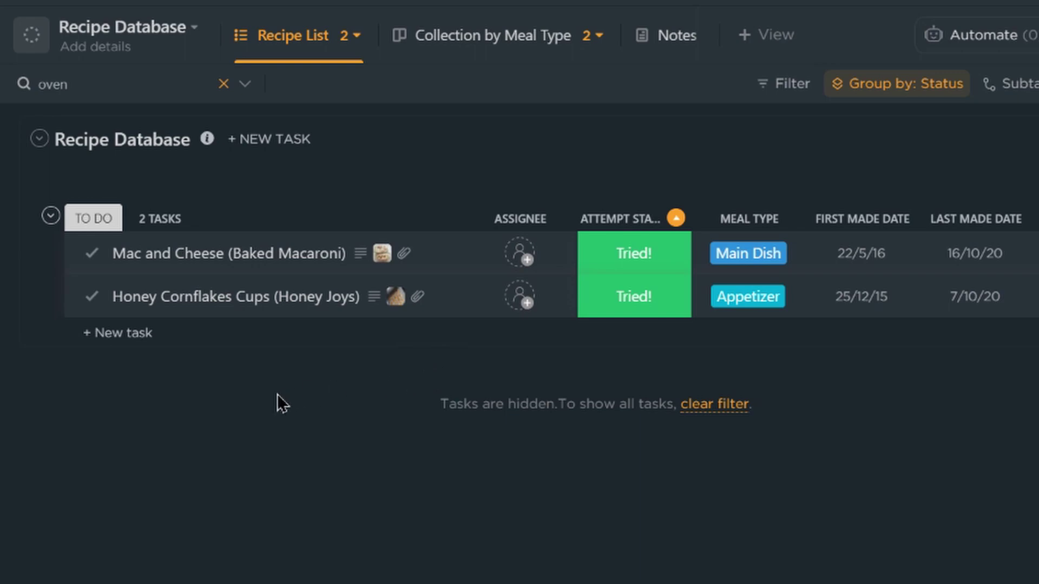
pyautogui.click(169, 254)
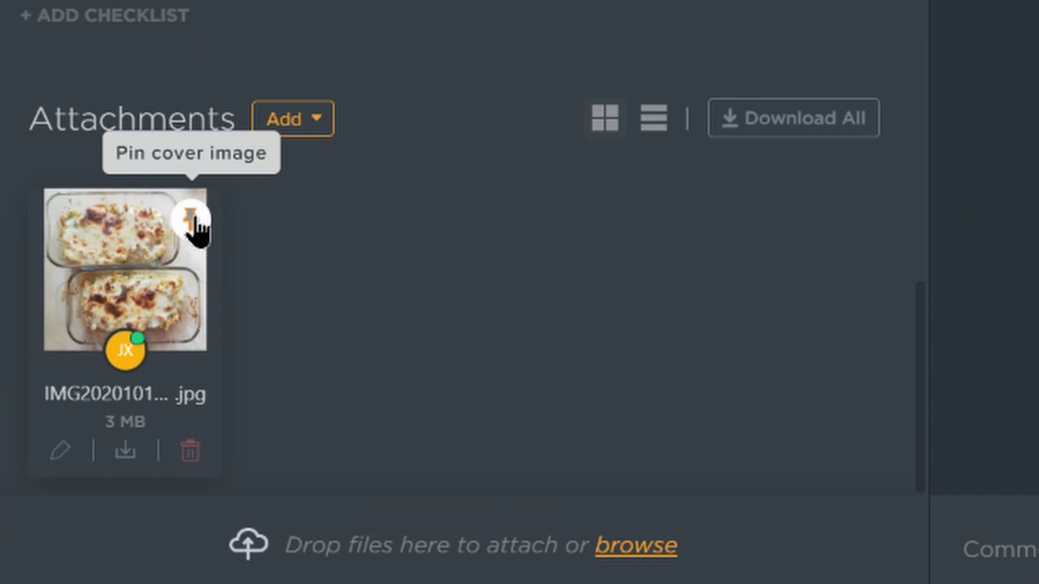
pyautogui.click(190, 219)
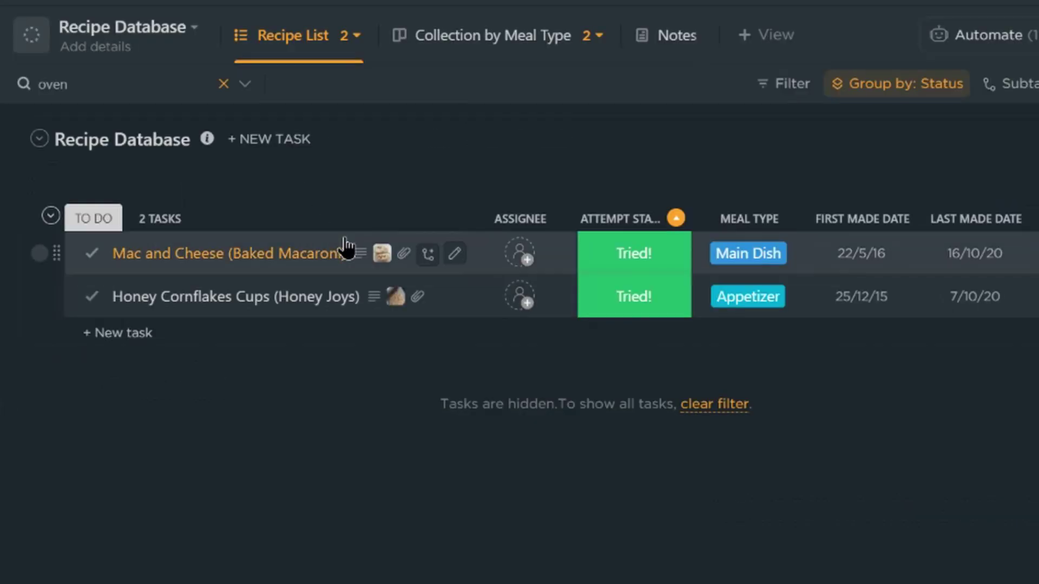
pyautogui.moveTo(620, 261)
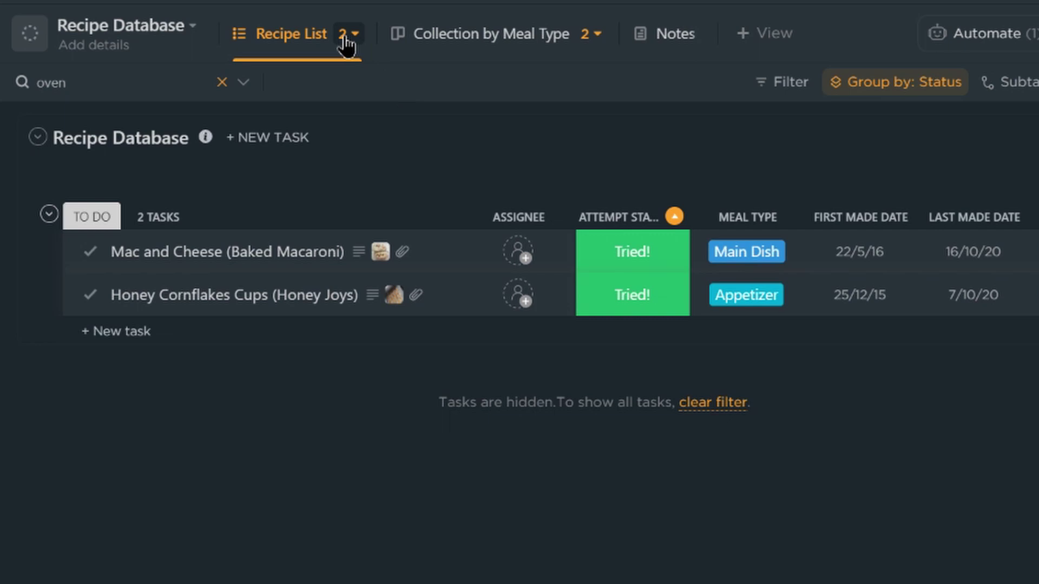
# Open the Recipes to Try view and inspect its Attempt Status is Want to try filter
pyautogui.click(347, 37)
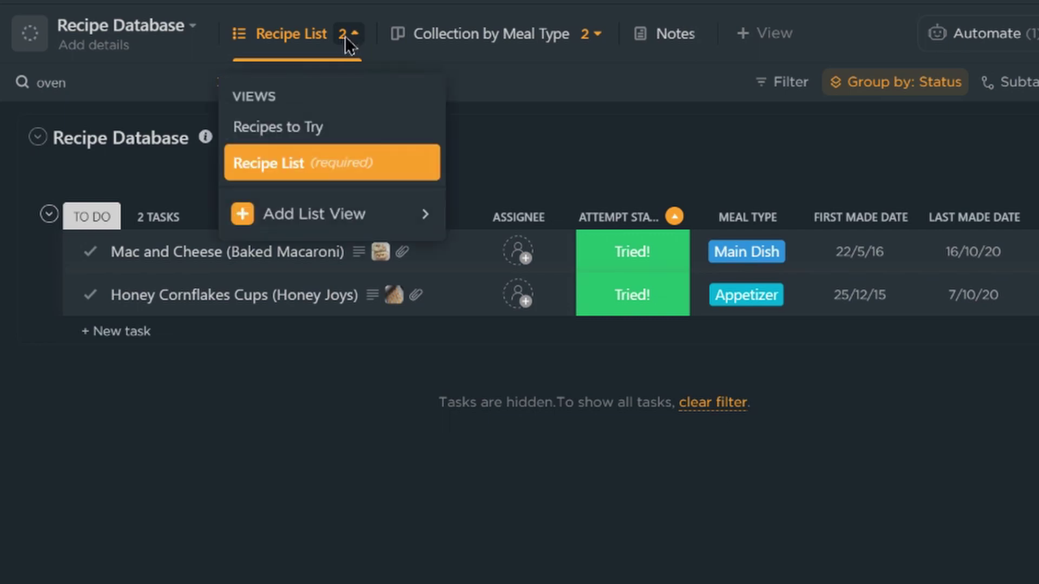
pyautogui.click(291, 133)
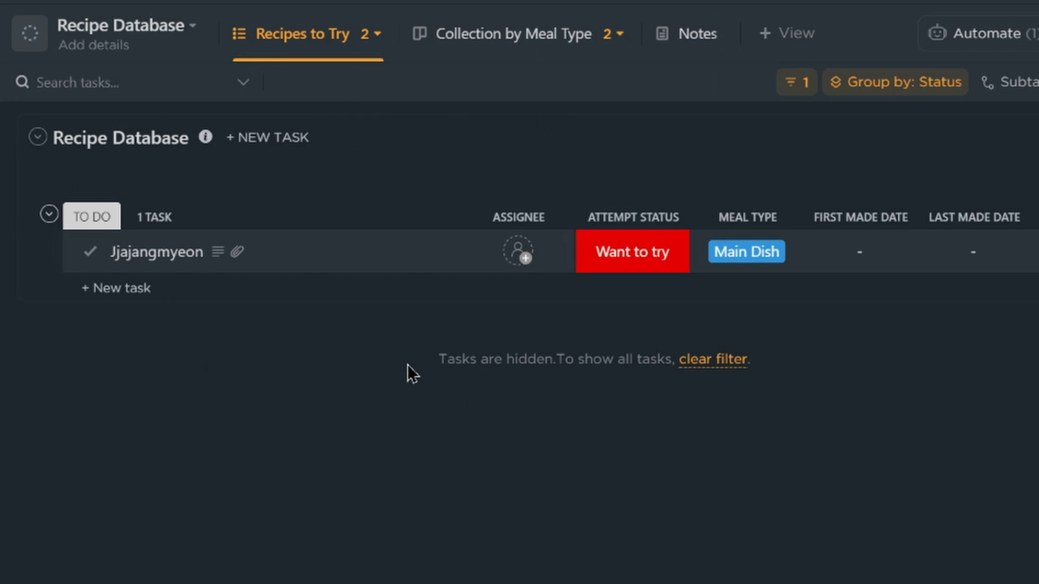
pyautogui.click(799, 86)
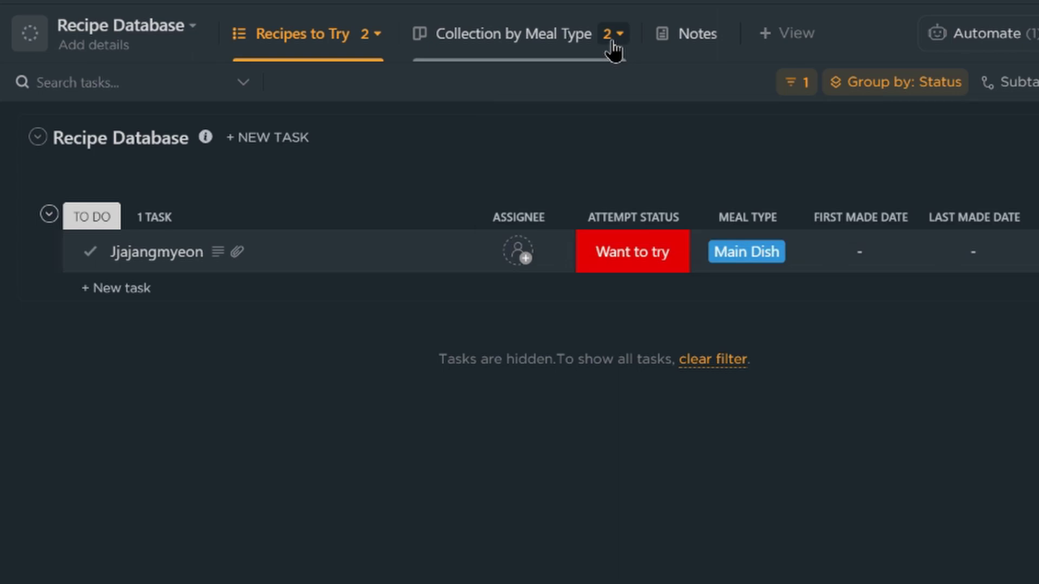
# Go from the Collection by Meal Type board to the Collection by Attempt Status board
pyautogui.click(505, 42)
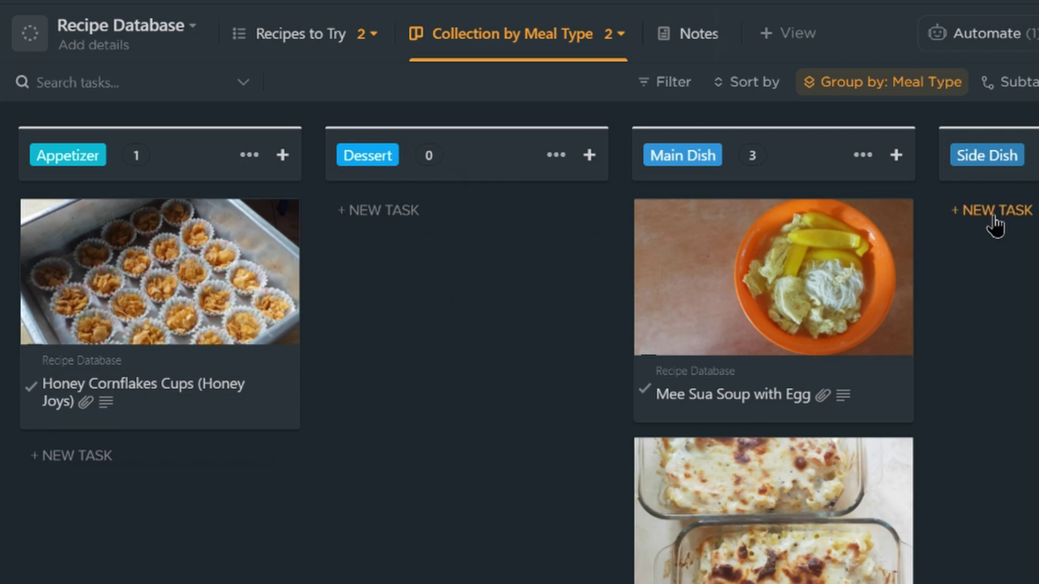
pyautogui.click(621, 38)
pyautogui.click(489, 127)
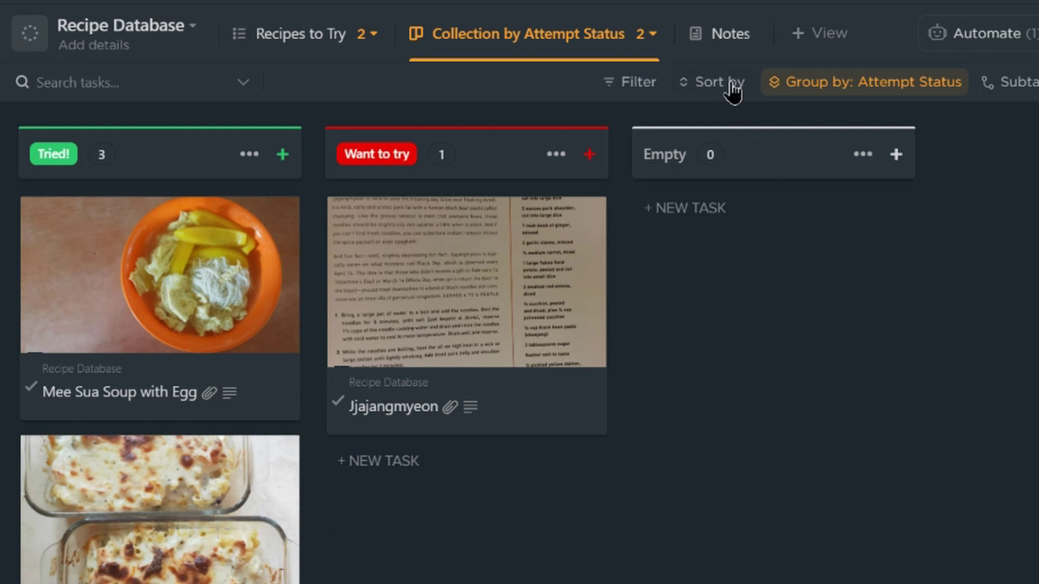
# Open the Notes view holding the oven temperature table
pyautogui.click(719, 50)
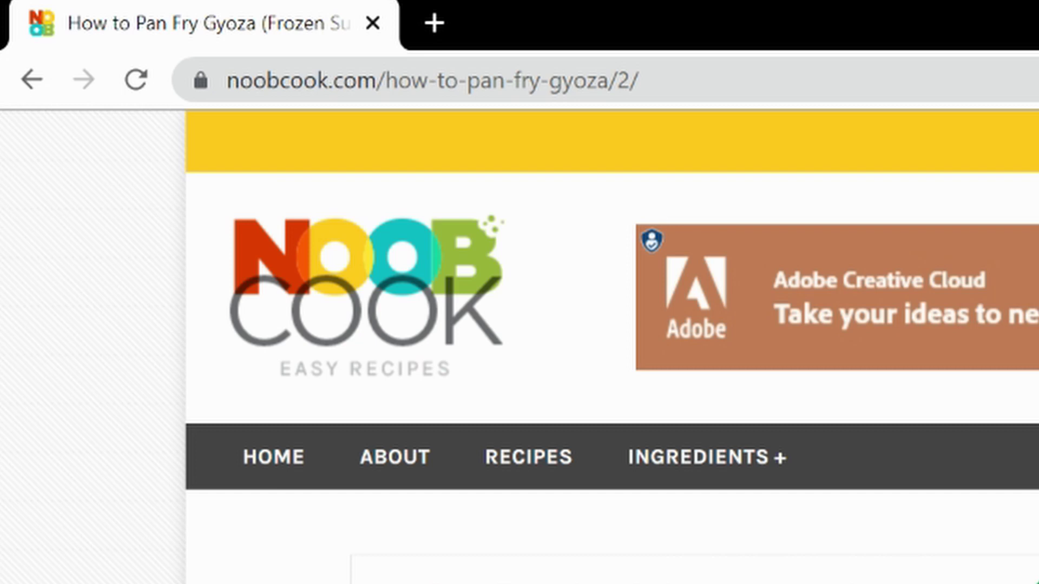
# Bookmark the How to Pan Fry Gyoza page to Database > Recipe Database with the ClickUp extension
pyautogui.click(834, 82)
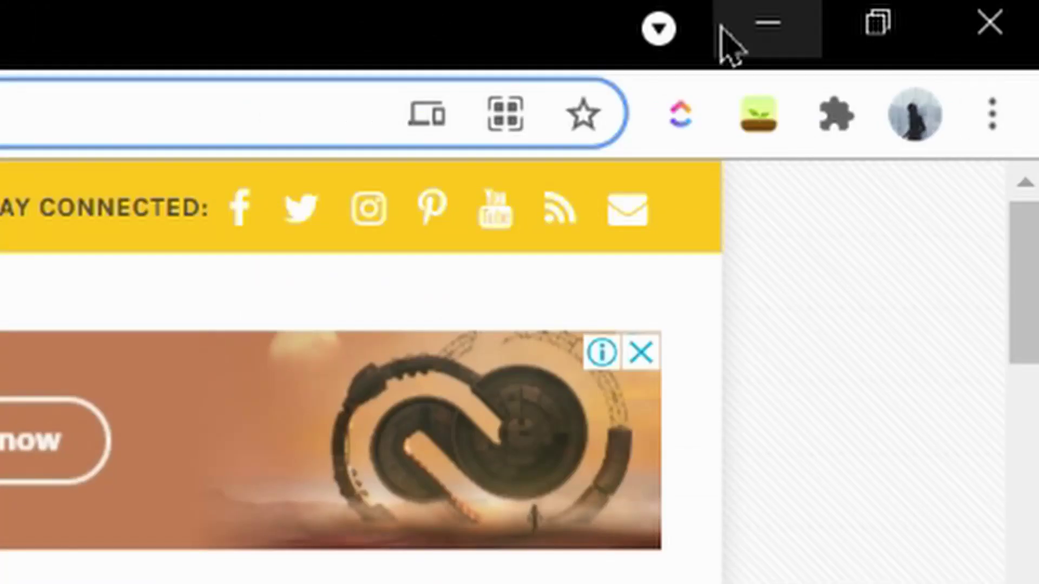
pyautogui.click(682, 135)
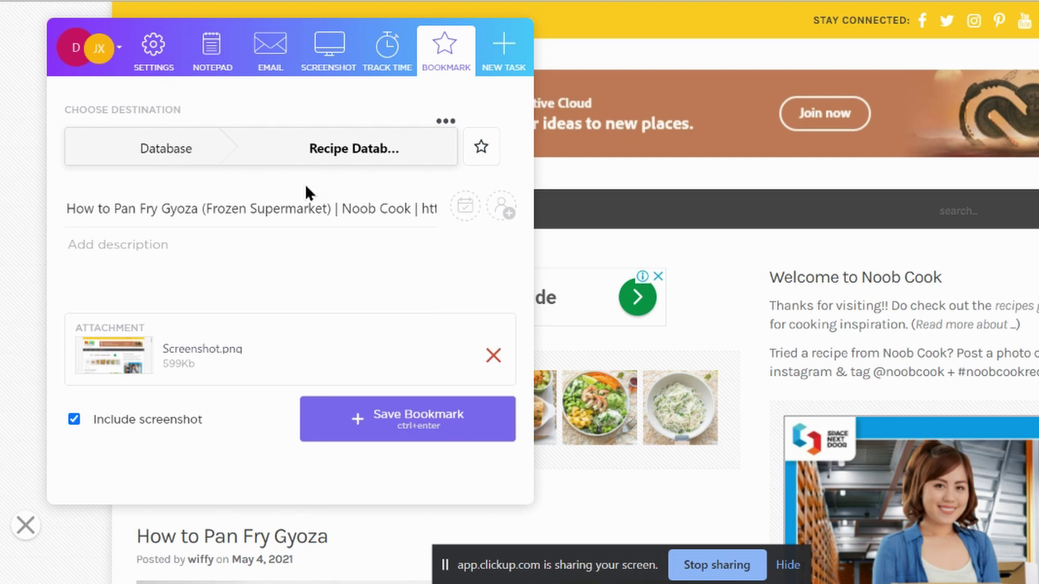
pyautogui.click(408, 441)
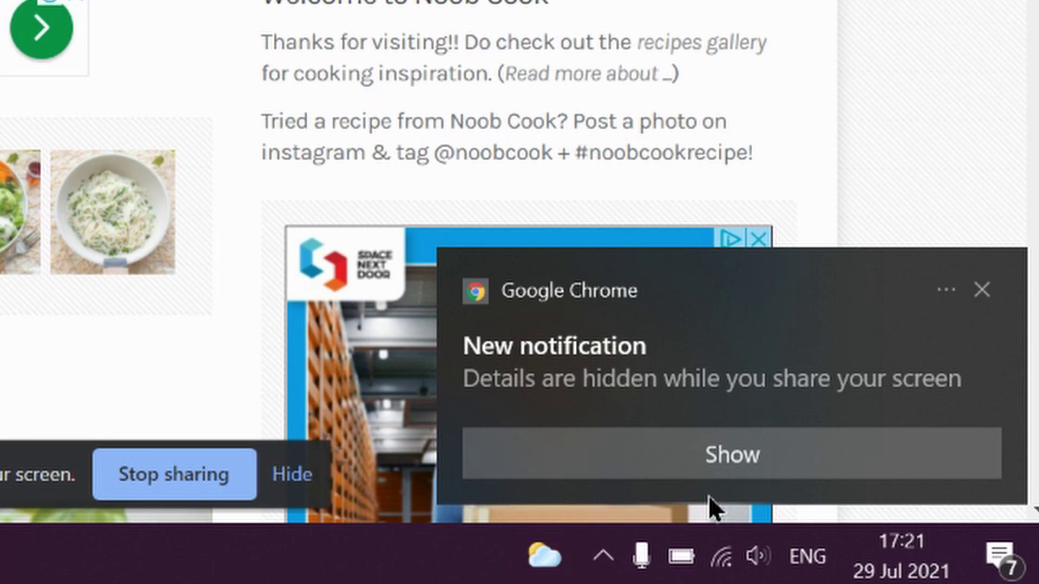
pyautogui.moveTo(101, 568)
pyautogui.click(98, 514)
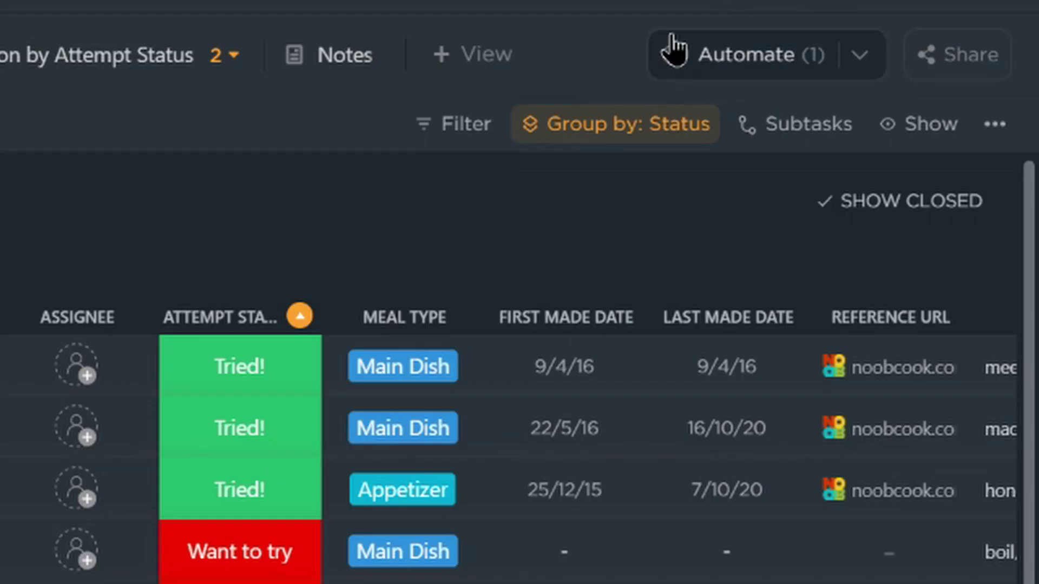
# Start a new list automation with Task Created as its trigger
pyautogui.click(743, 62)
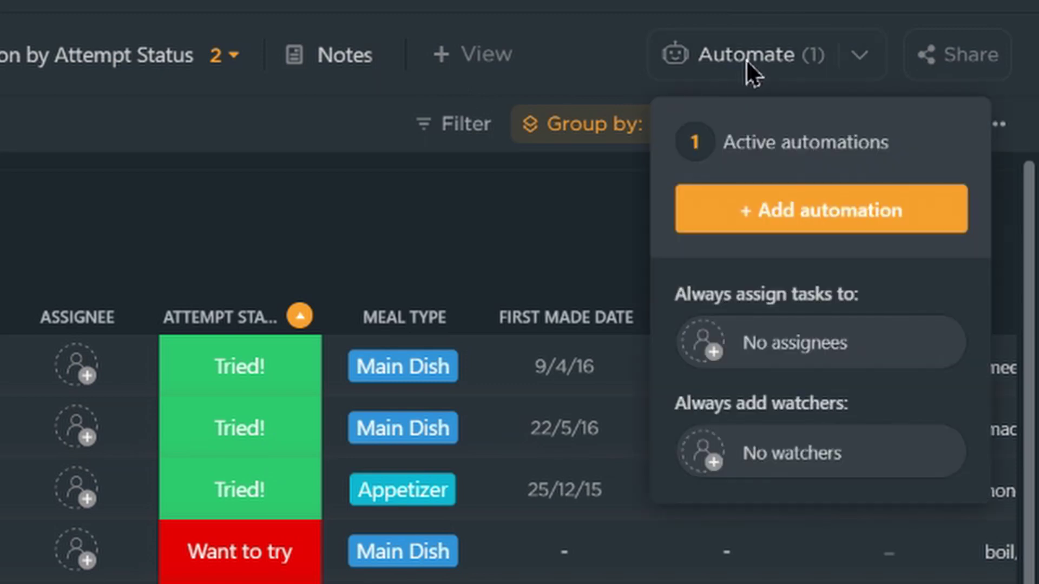
pyautogui.click(769, 217)
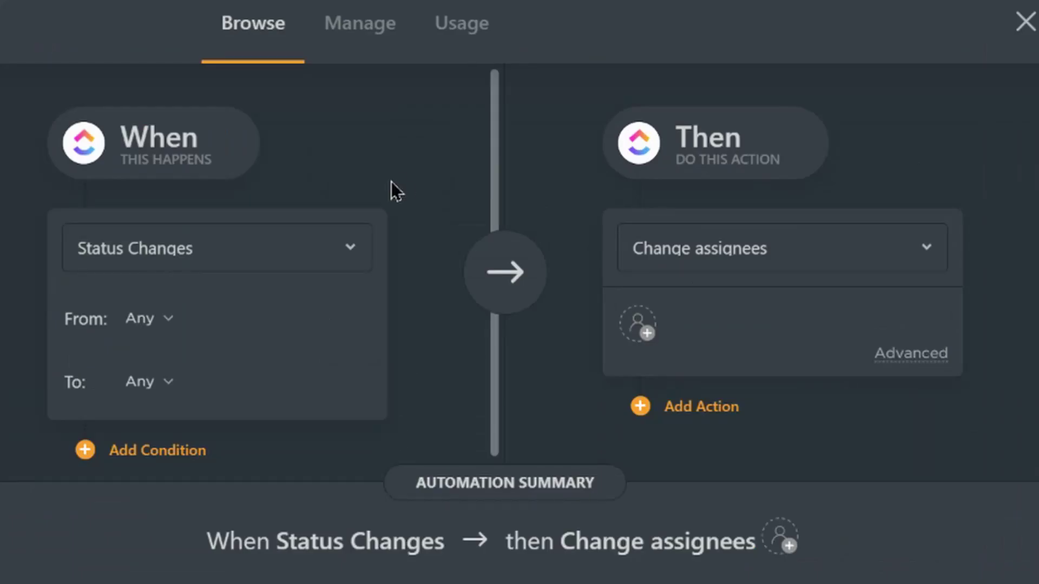
pyautogui.click(190, 253)
pyautogui.scroll(-3, 165, 459)
pyautogui.click(142, 362)
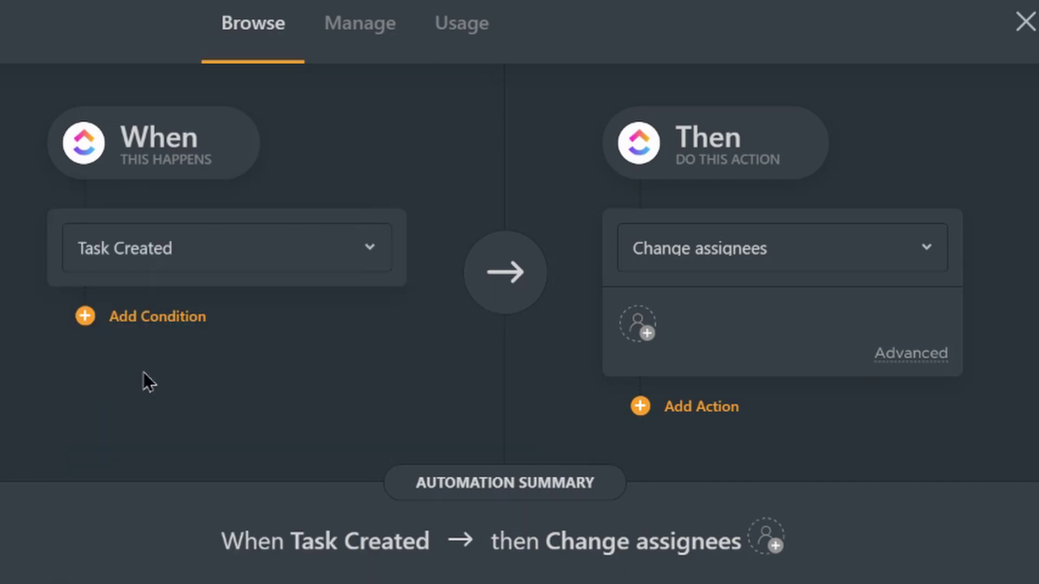
# Make the action set Attempt Status to Want to try, create it, and check automation usage
pyautogui.click(798, 249)
pyautogui.scroll(-5, 757, 441)
pyautogui.click(725, 433)
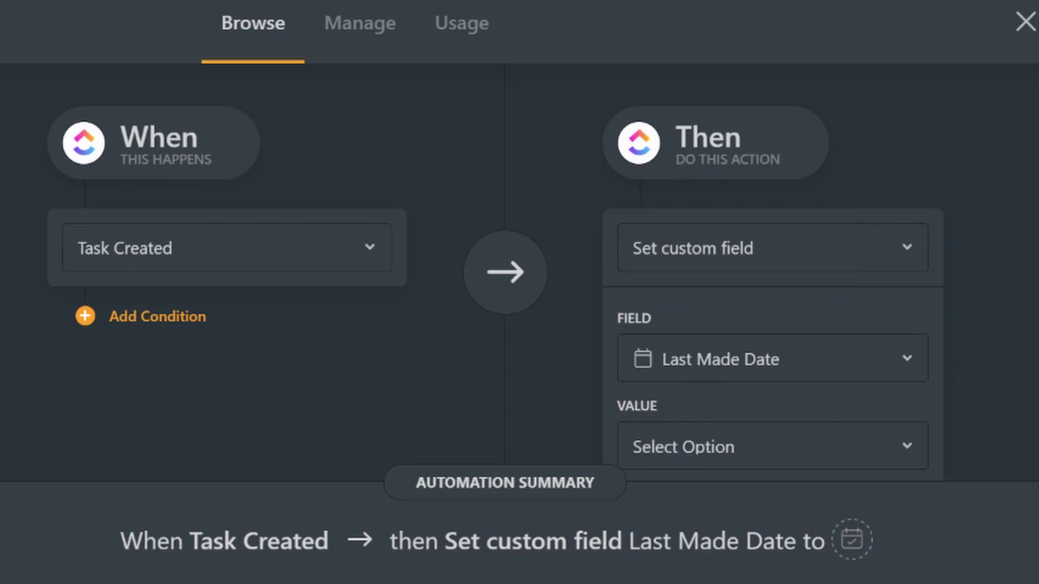
pyautogui.scroll(-2, 722, 379)
pyautogui.click(732, 255)
pyautogui.click(725, 378)
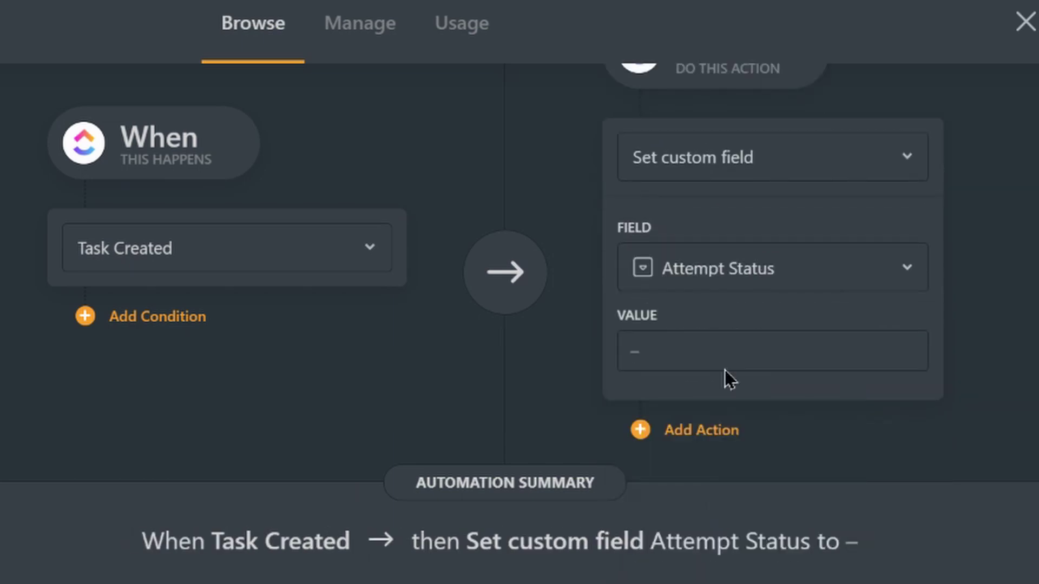
pyautogui.click(691, 352)
pyautogui.click(736, 577)
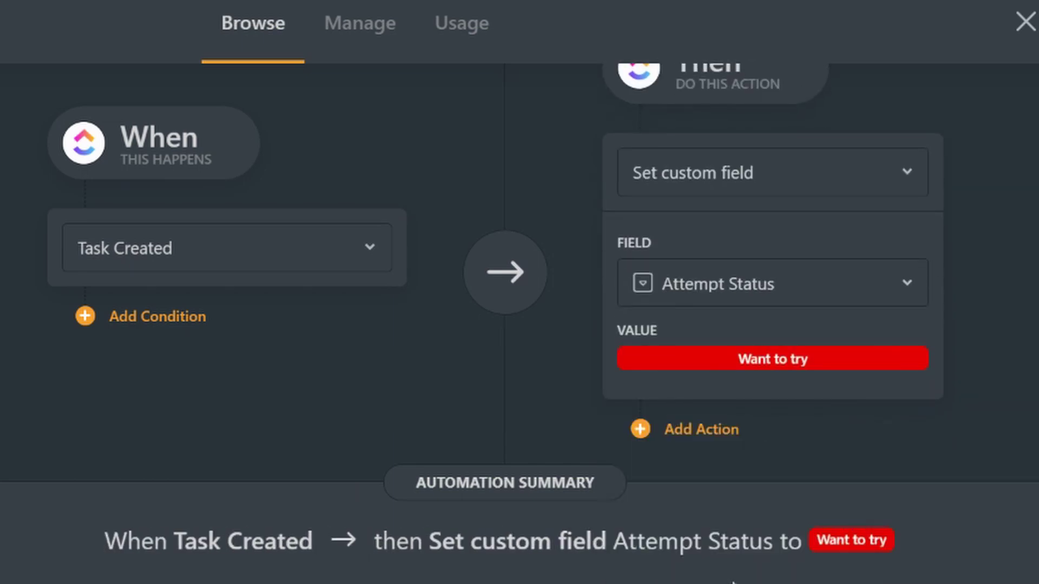
pyautogui.scroll(-3, 649, 547)
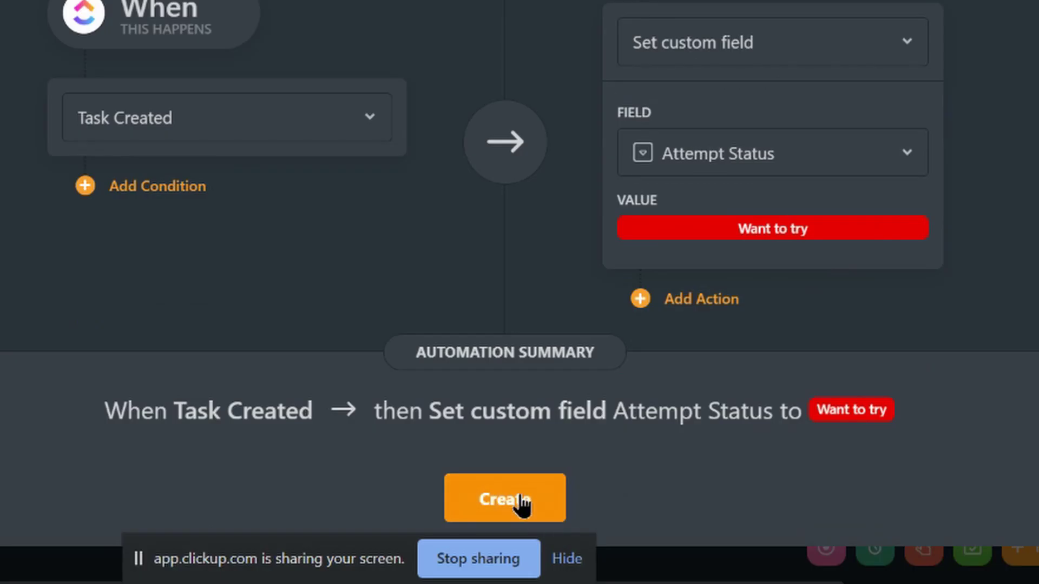
pyautogui.click(513, 502)
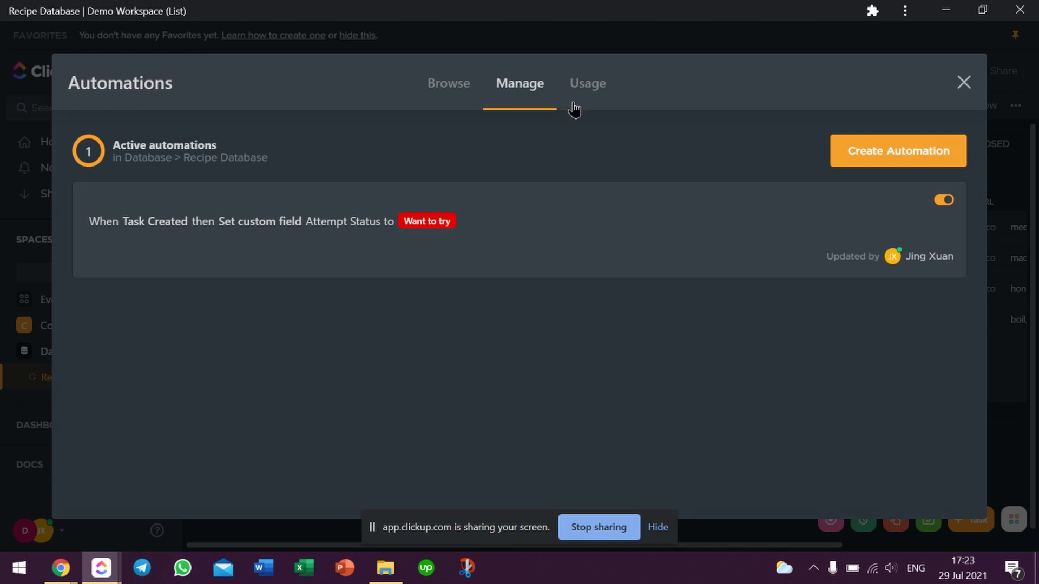
pyautogui.click(583, 86)
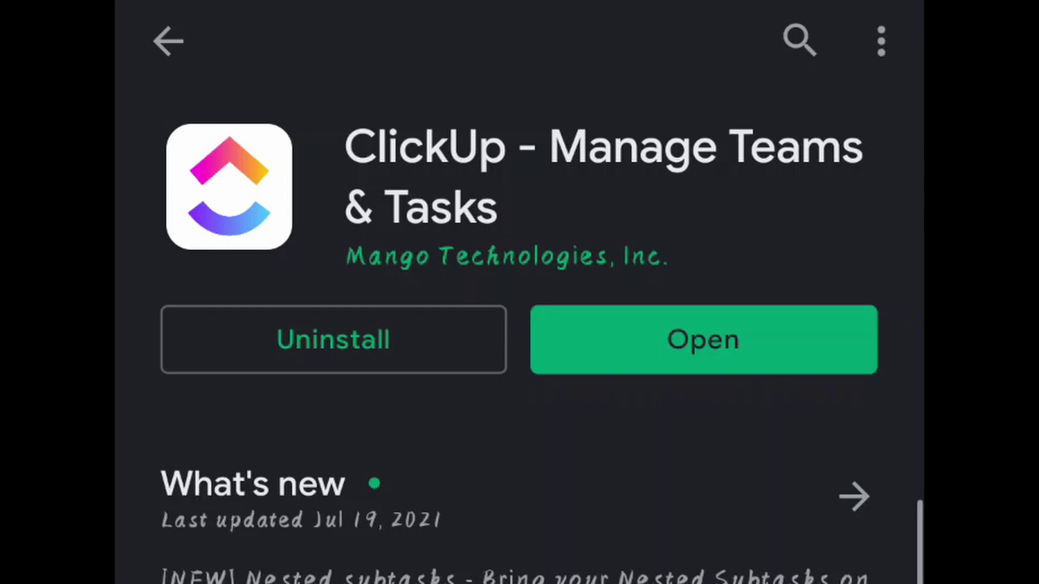
# Read the ClickUp app's What's new notes, then switch back to the gyoza page in Chrome
pyautogui.click(853, 496)
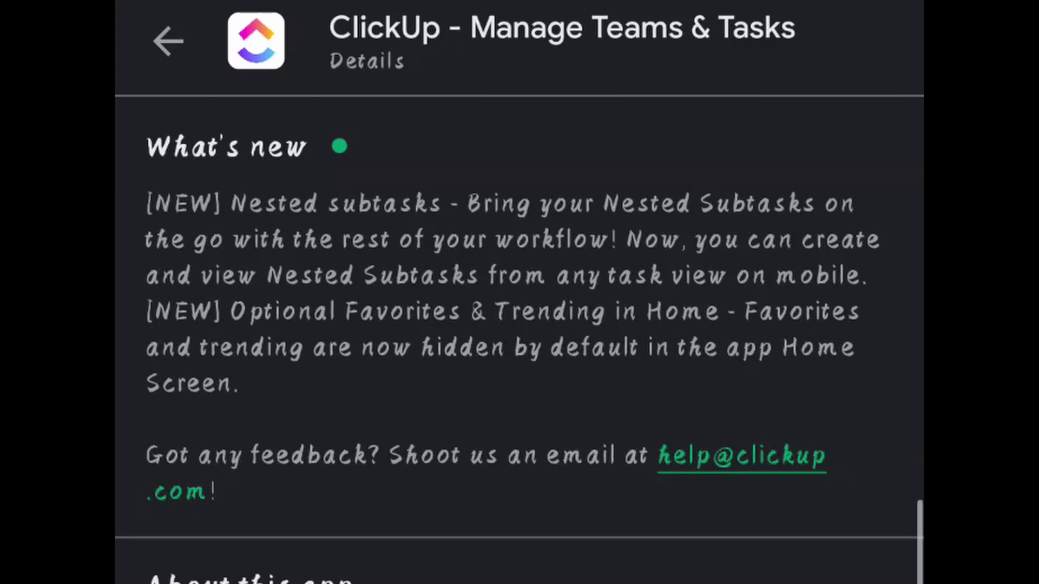
pyautogui.moveTo(520, 582); pyautogui.dragTo(520, 411)
pyautogui.moveTo(325, 433); pyautogui.dragTo(811, 432)
pyautogui.click(480, 476)
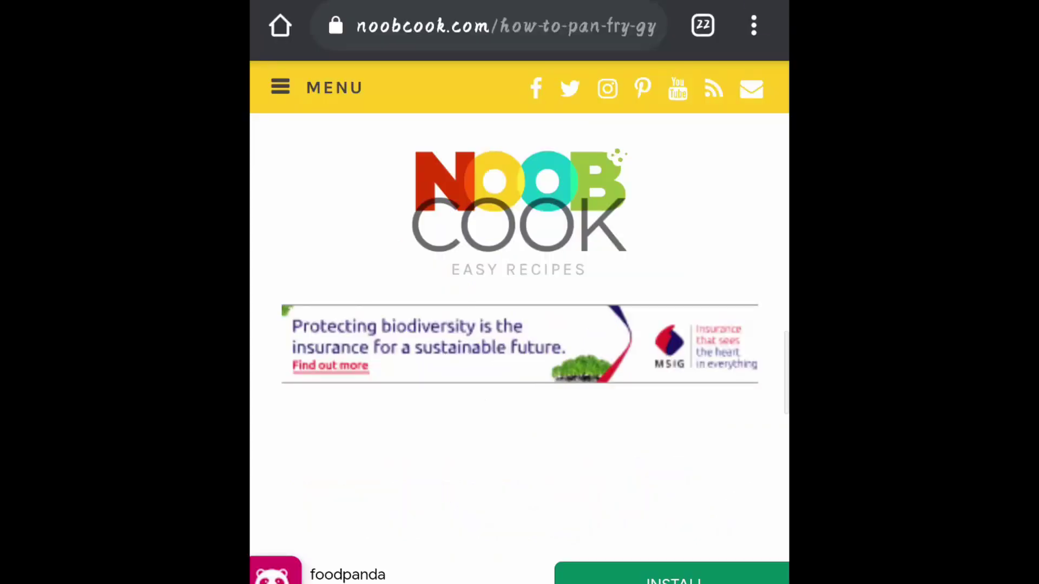
# Share the gyoza recipe page from Chrome's menu to ClickUp through the full share sheet
pyautogui.click(870, 42)
pyautogui.click(657, 477)
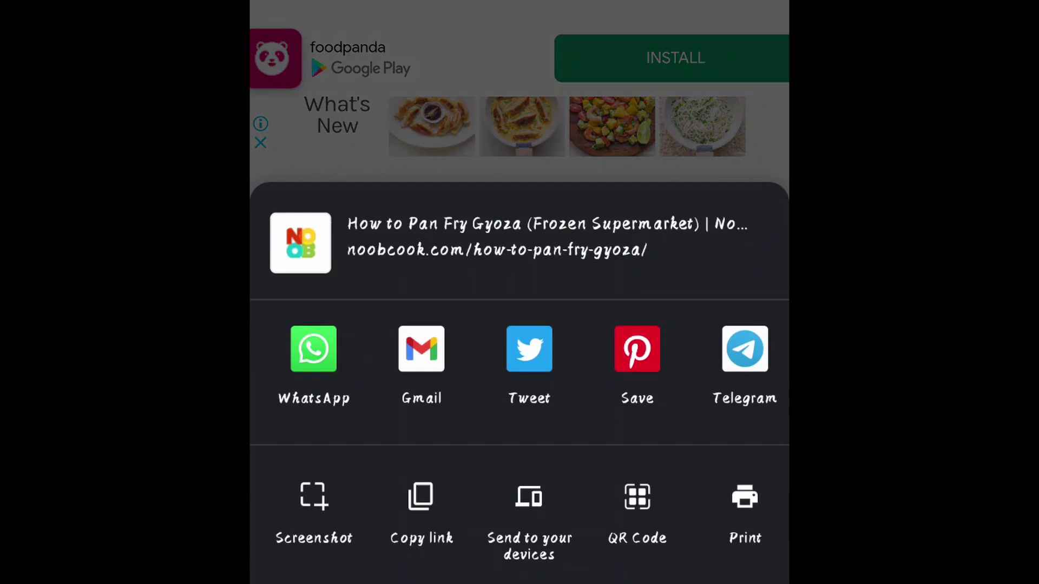
pyautogui.moveTo(620, 349); pyautogui.dragTo(454, 350)
pyautogui.click(723, 357)
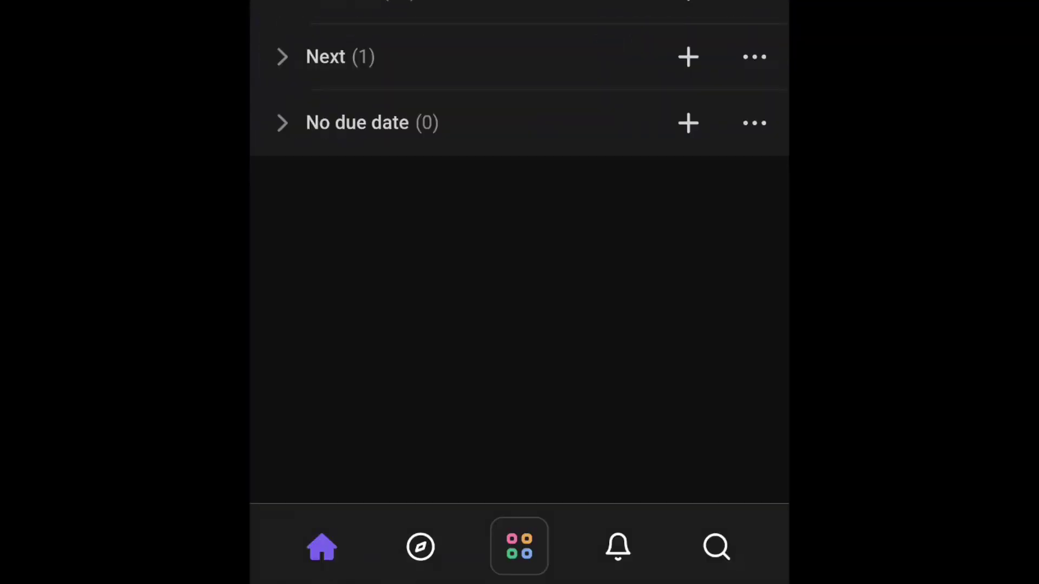
# Open Recipe Database under the Database space and scroll through the gyoza task's custom fields
pyautogui.click(420, 547)
pyautogui.click(503, 379)
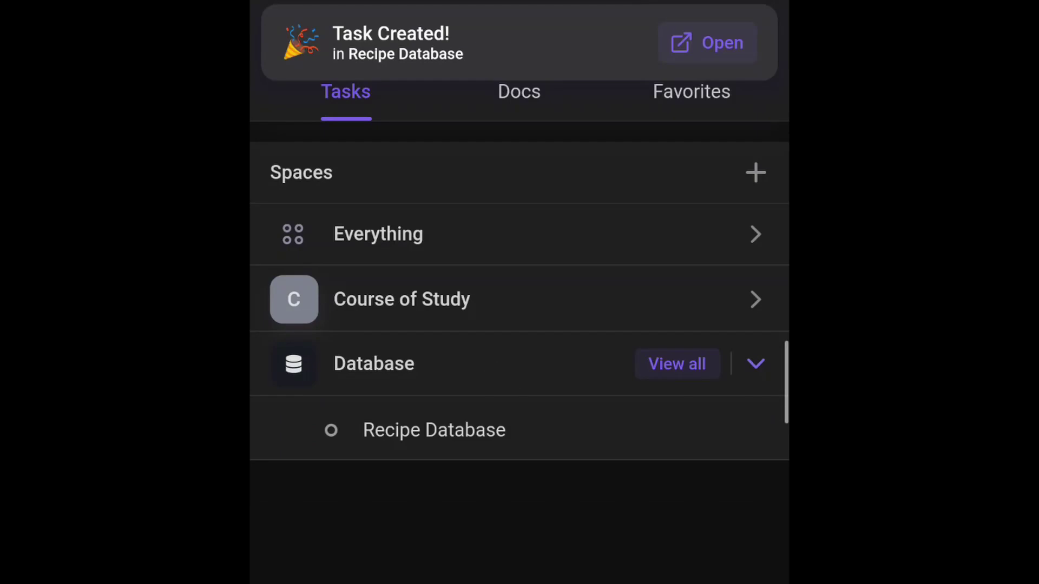
pyautogui.click(523, 447)
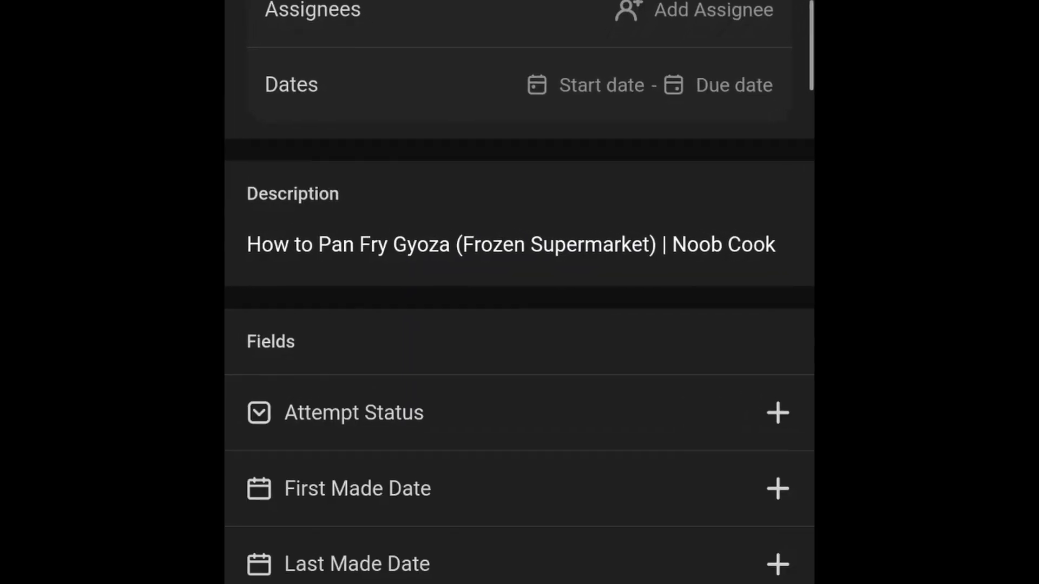
pyautogui.moveTo(255, 224); pyautogui.dragTo(232, 55)
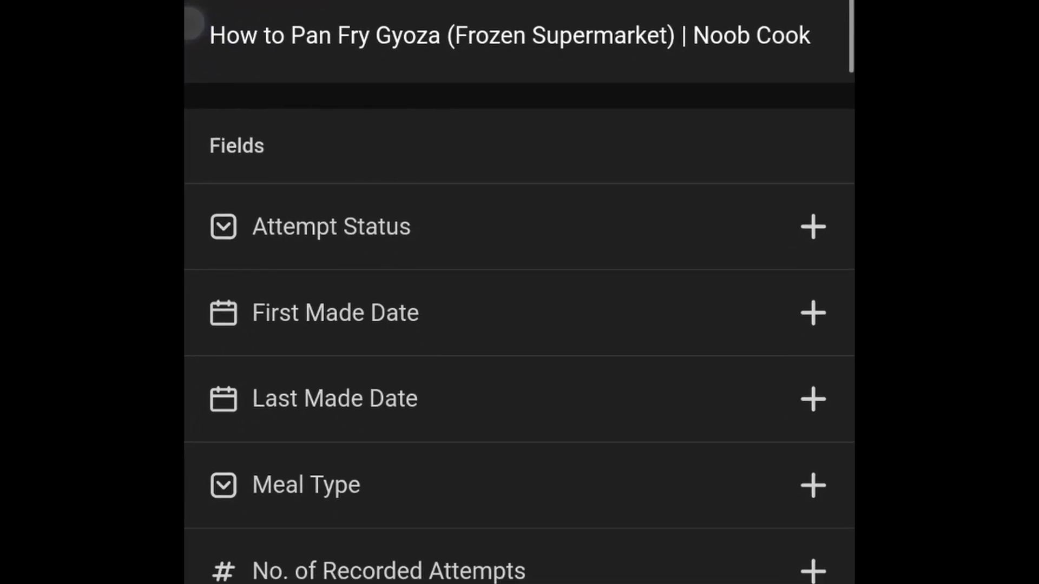